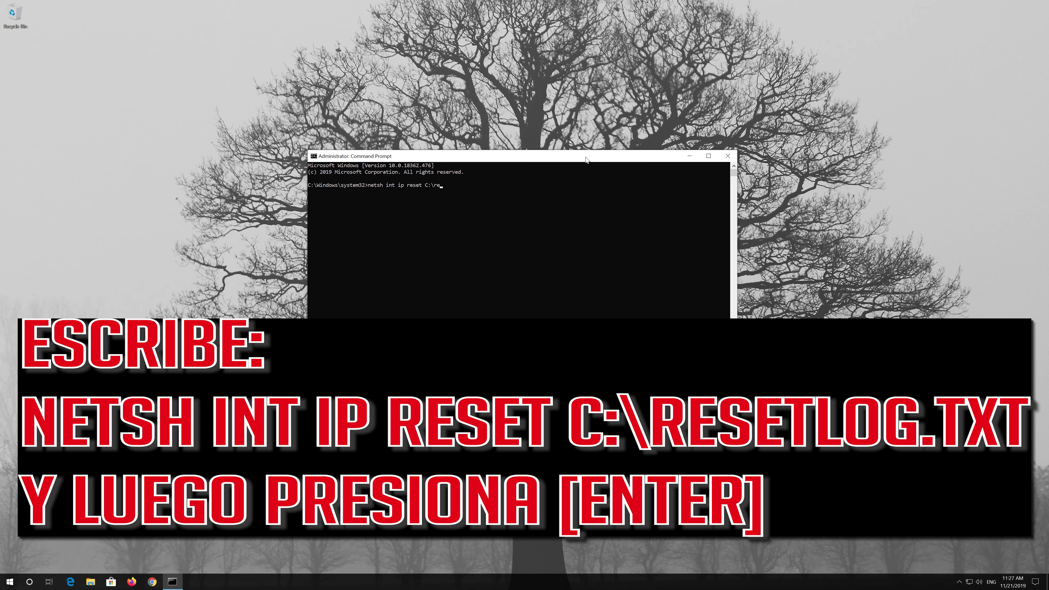
Reset the IP stack and Winsock by running "netsh int ip reset C:\resetlog.txt" and "netsh winsock reset".
type("setlog.txt")
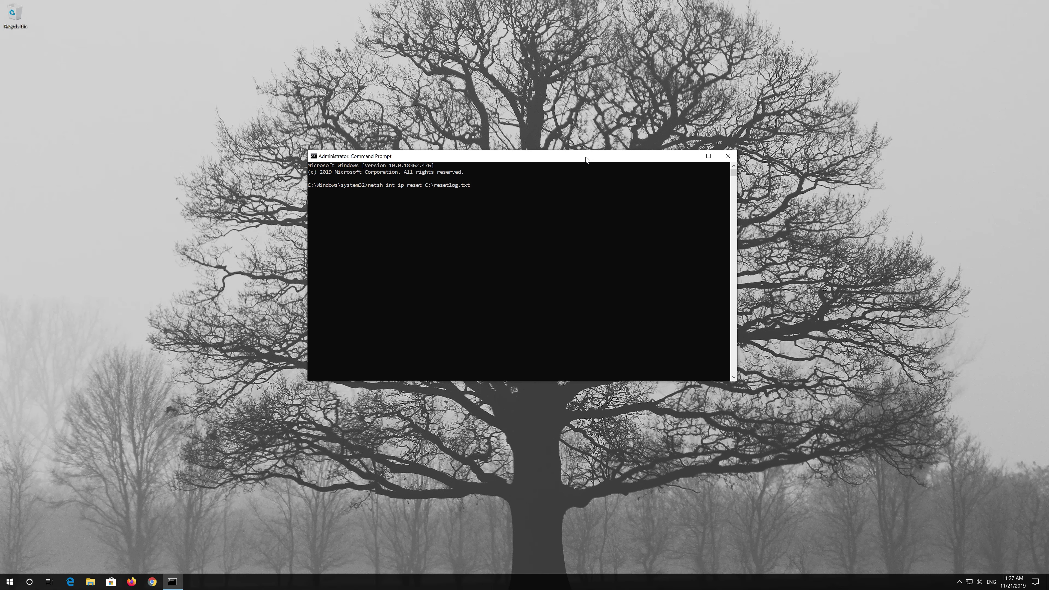
key("Return")
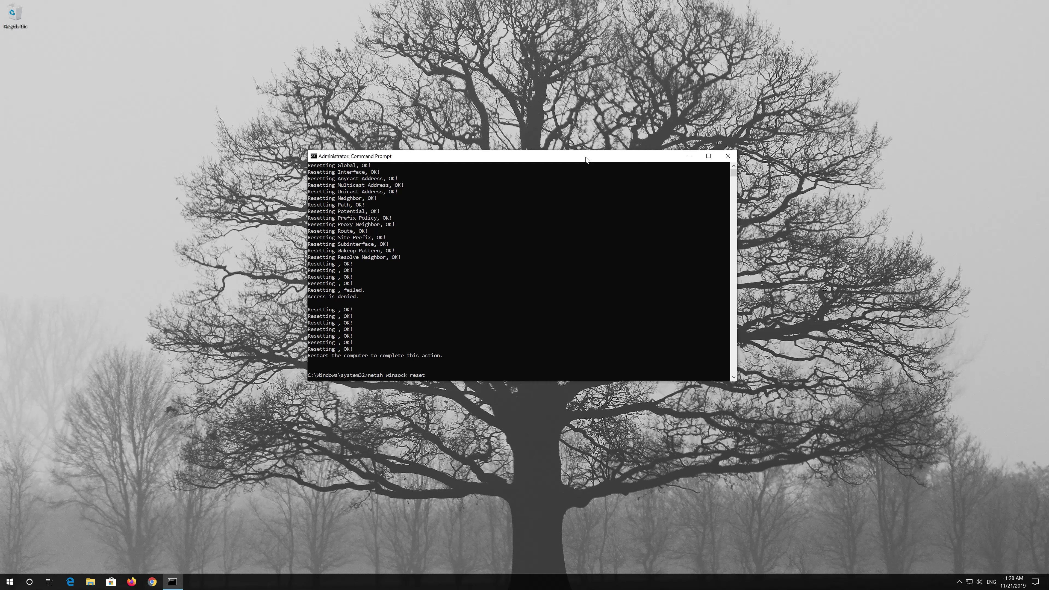
key("Return")
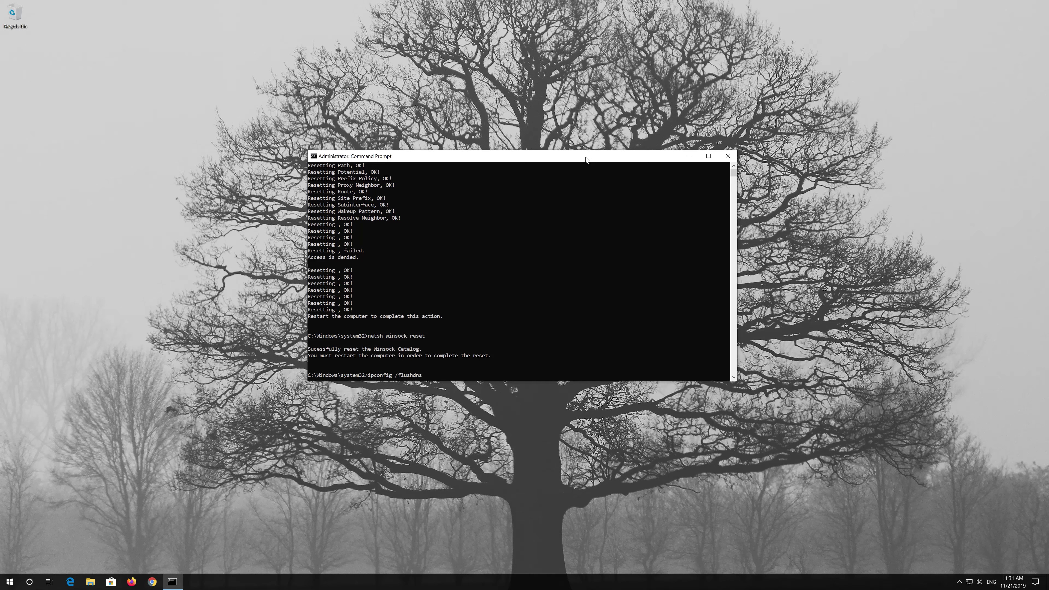
Flush the DNS cache with "ipconfig /flushdns" and exit the Command Prompt.
key("Return")
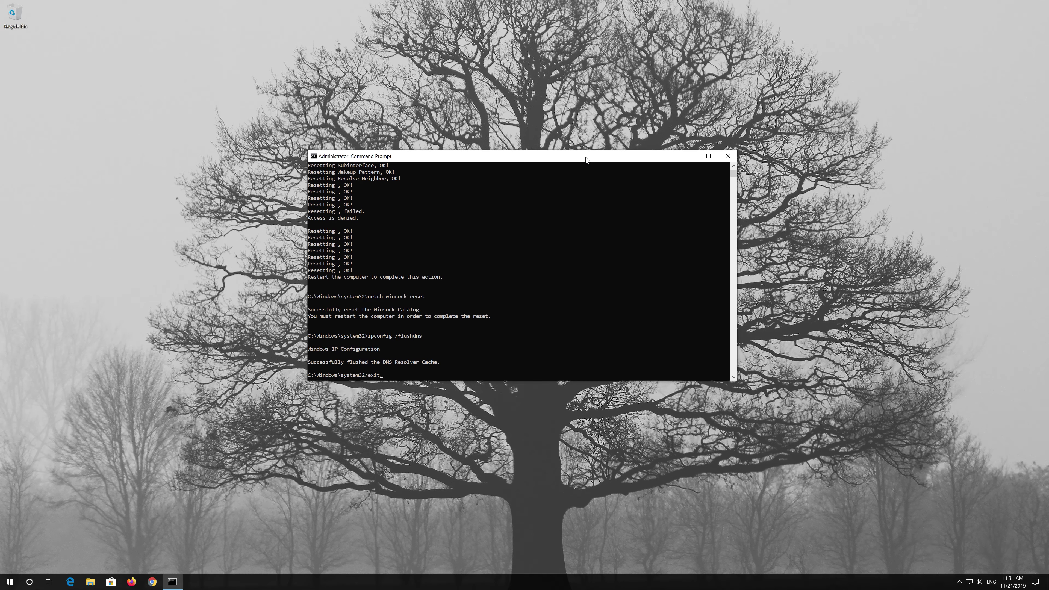
key("Return")
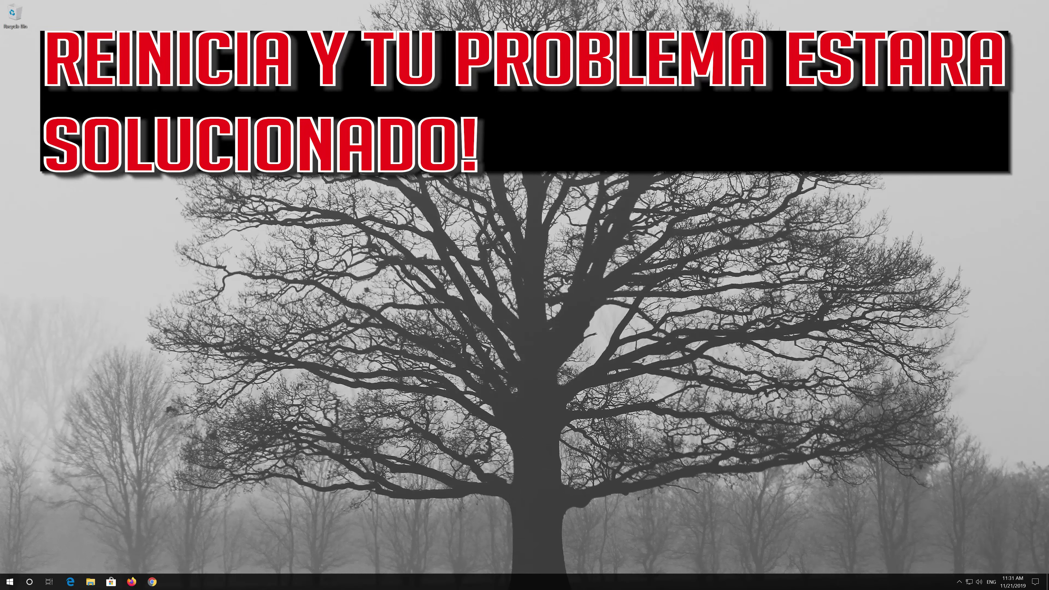
Restart the computer to apply the IP and Winsock resets.
left_click(10, 583)
left_click(6, 569)
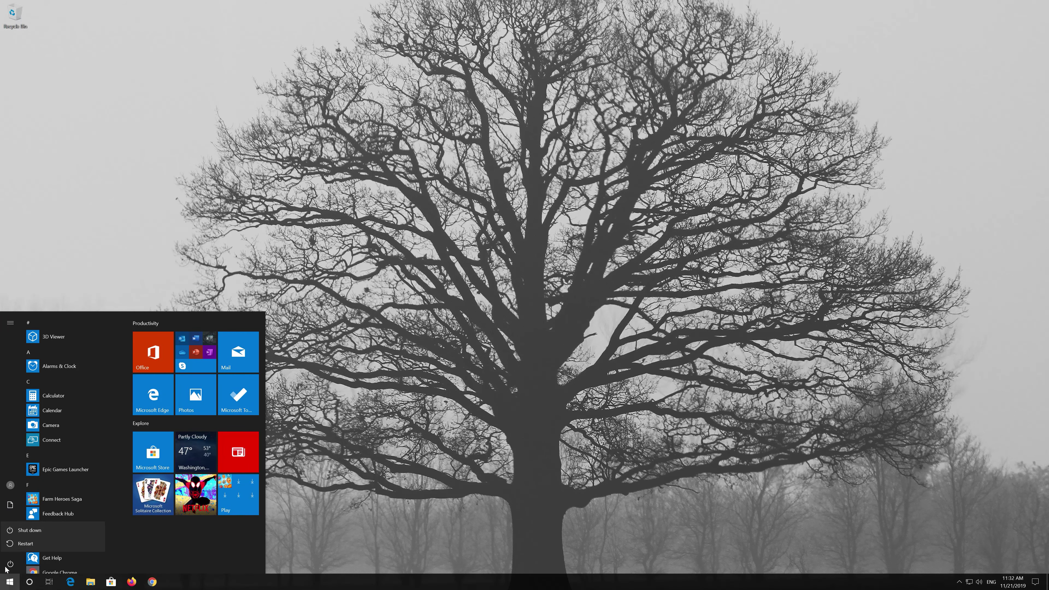
left_click(27, 543)
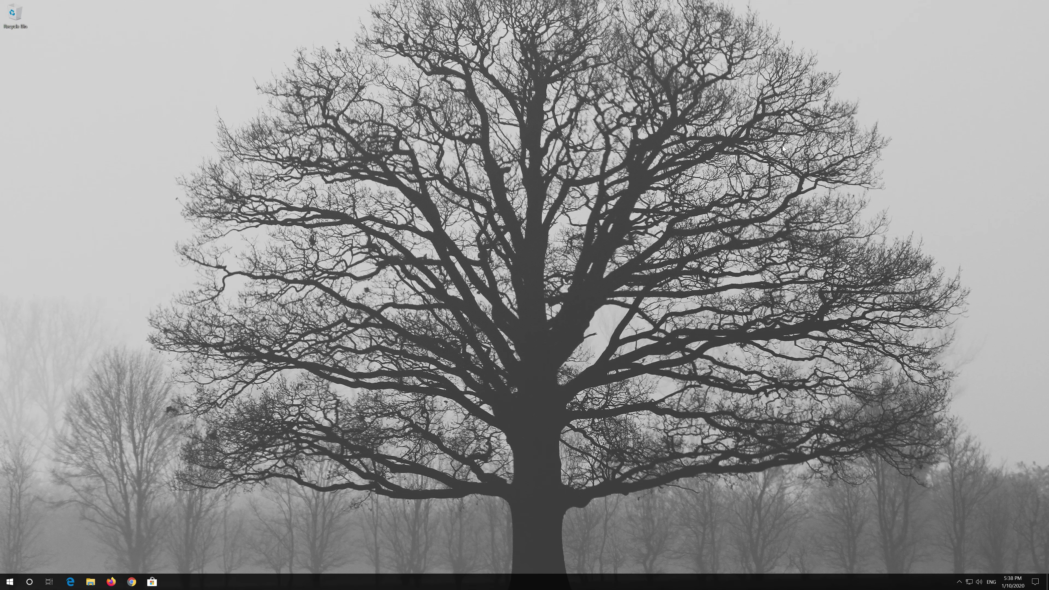
Open the Network Connections adapter list through Control Panel's Network and Sharing Center.
key("super")
type("control")
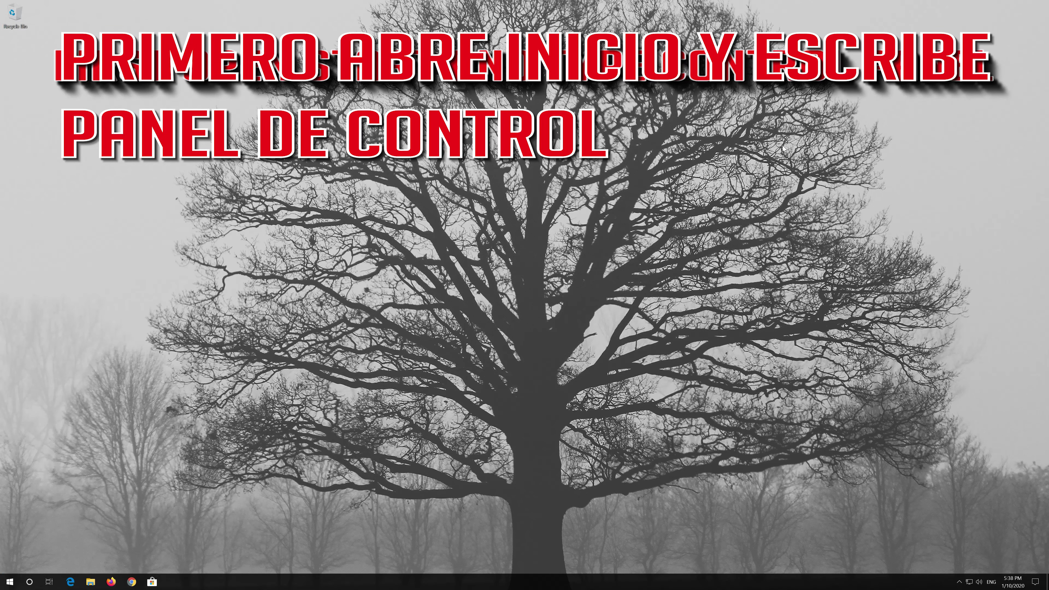
type(" panel")
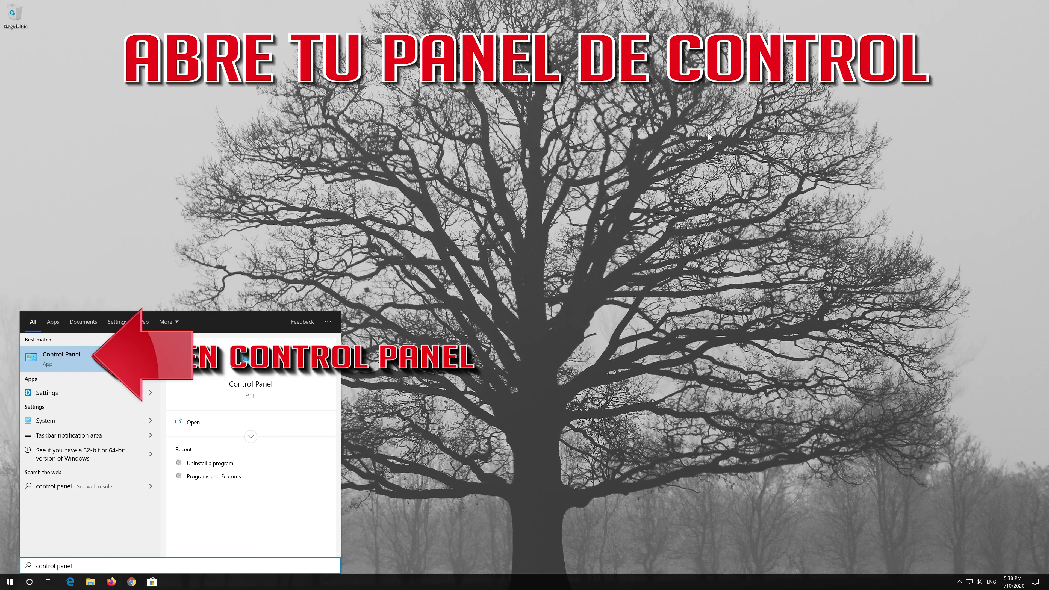
left_click(97, 359)
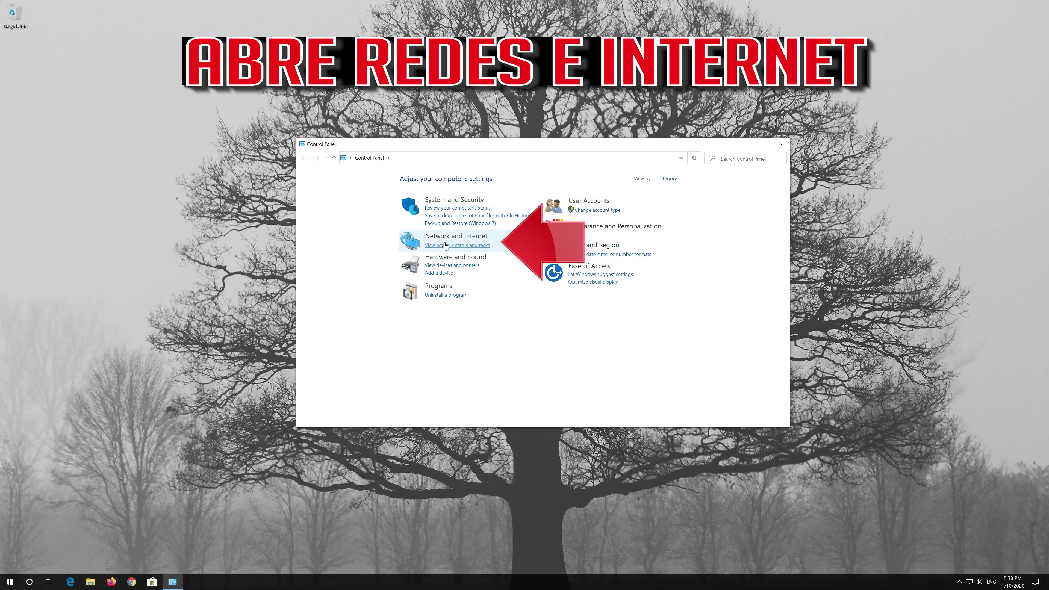
left_click(465, 237)
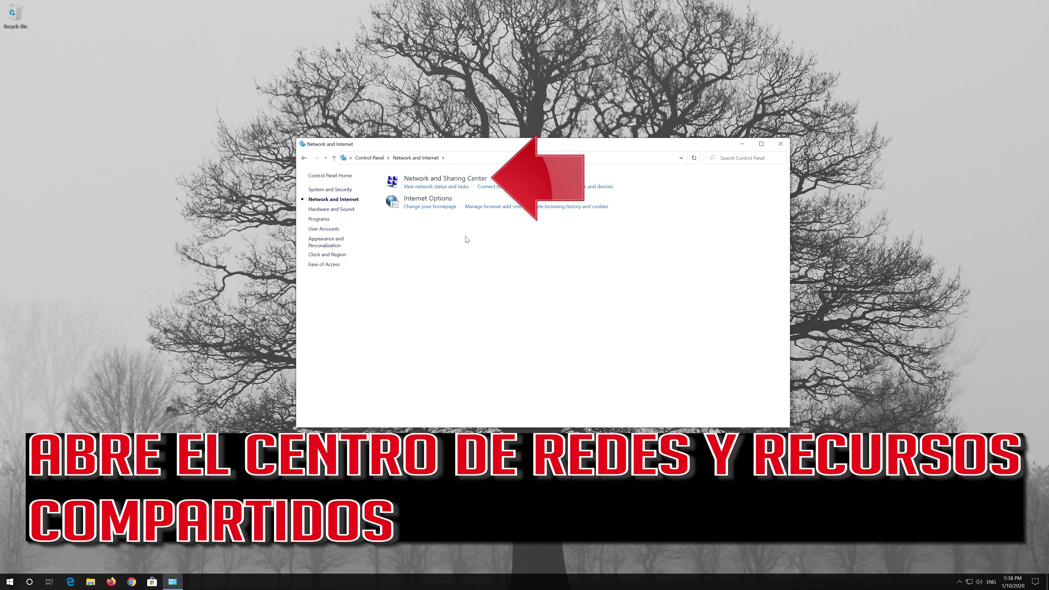
left_click(449, 181)
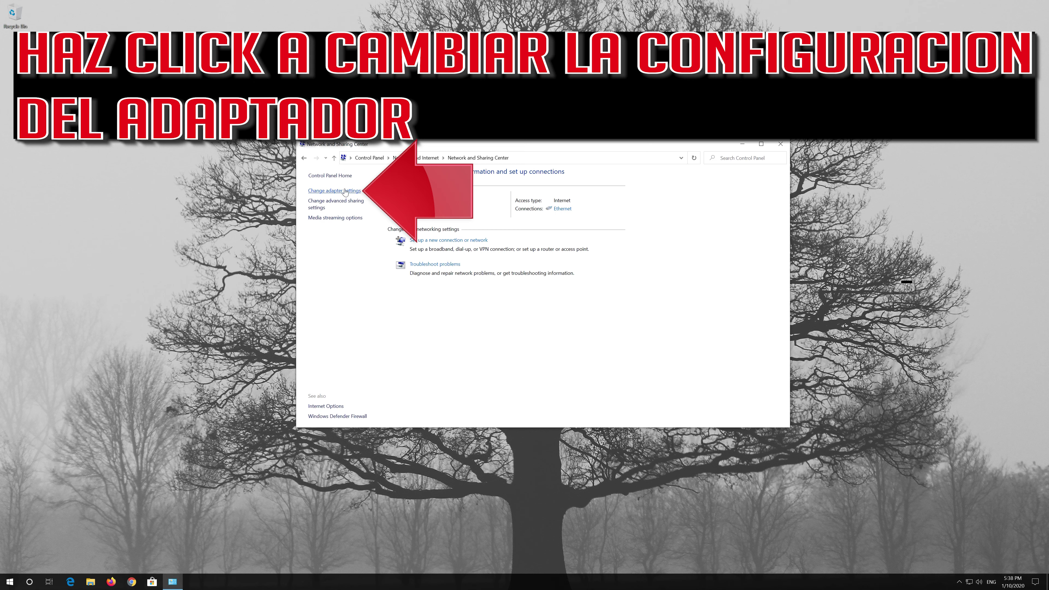
left_click(334, 191)
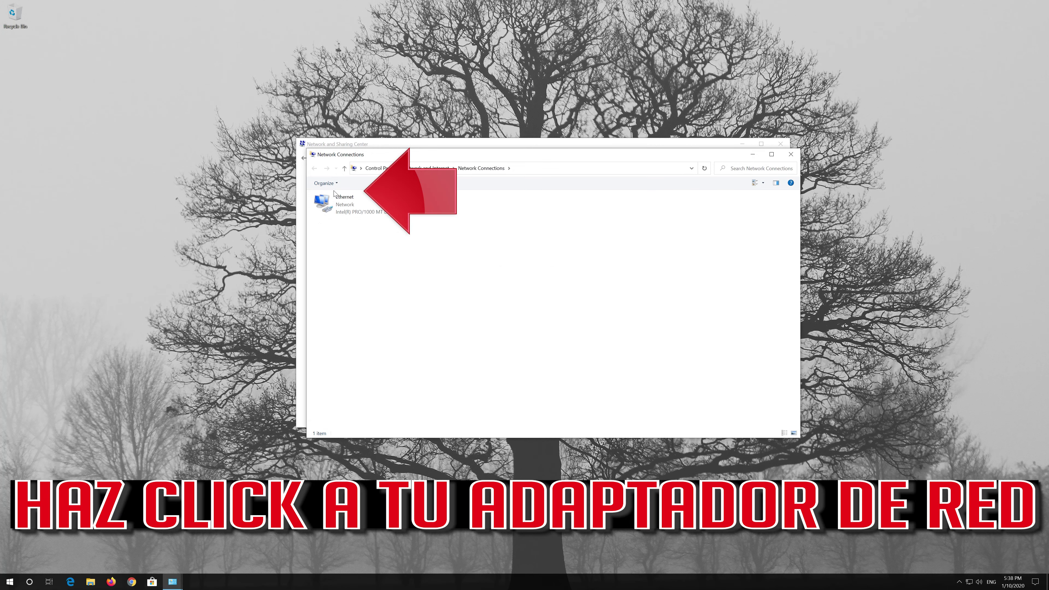
Open the Internet Protocol Version 4 (TCP/IPv4) properties of the Ethernet adapter.
left_click(340, 202)
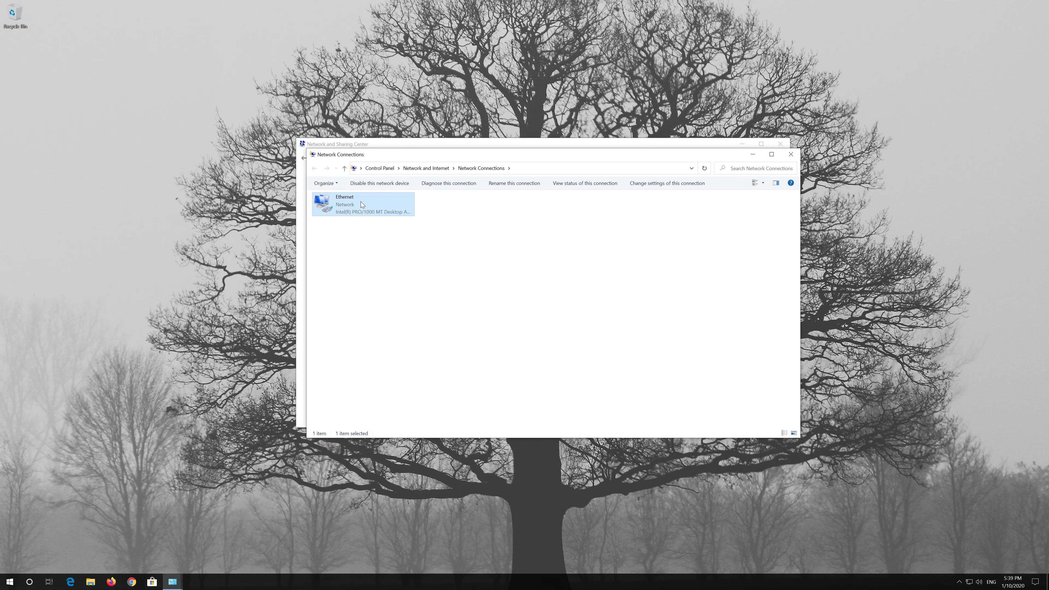
right_click(360, 201)
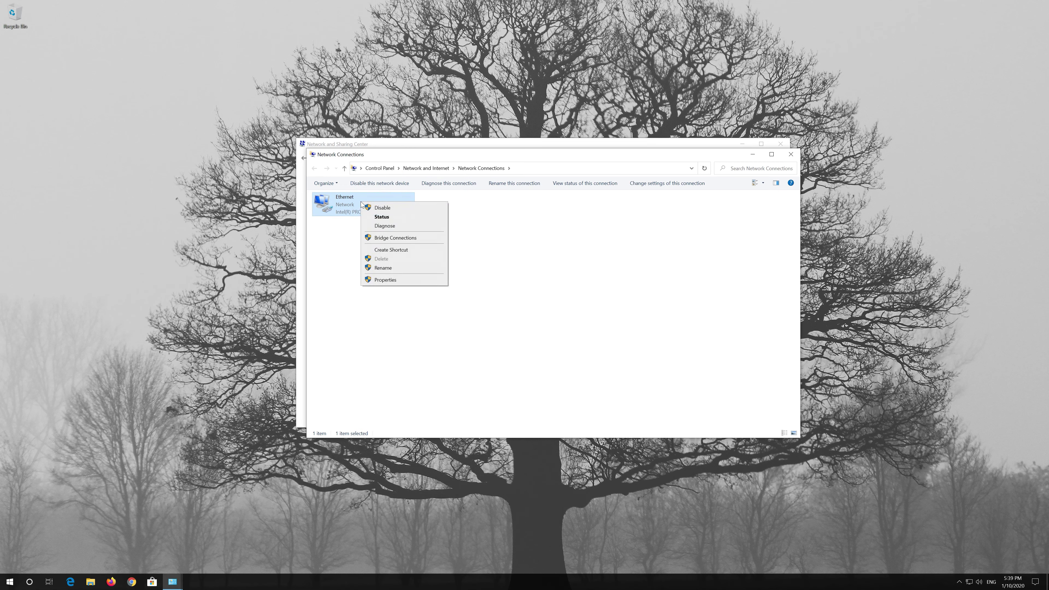
left_click(383, 281)
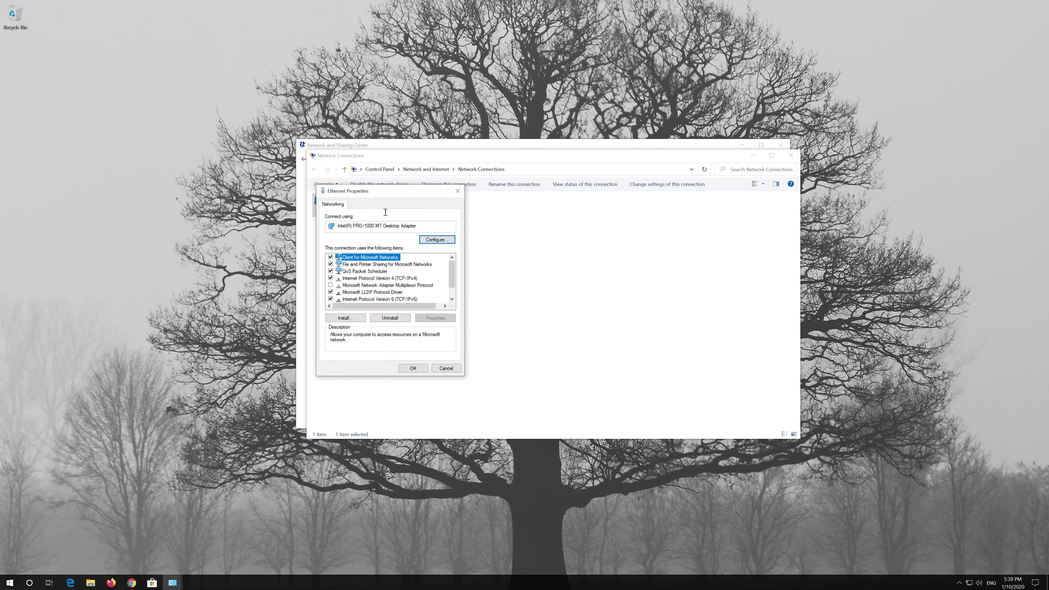
left_click_drag(386, 191, 548, 196)
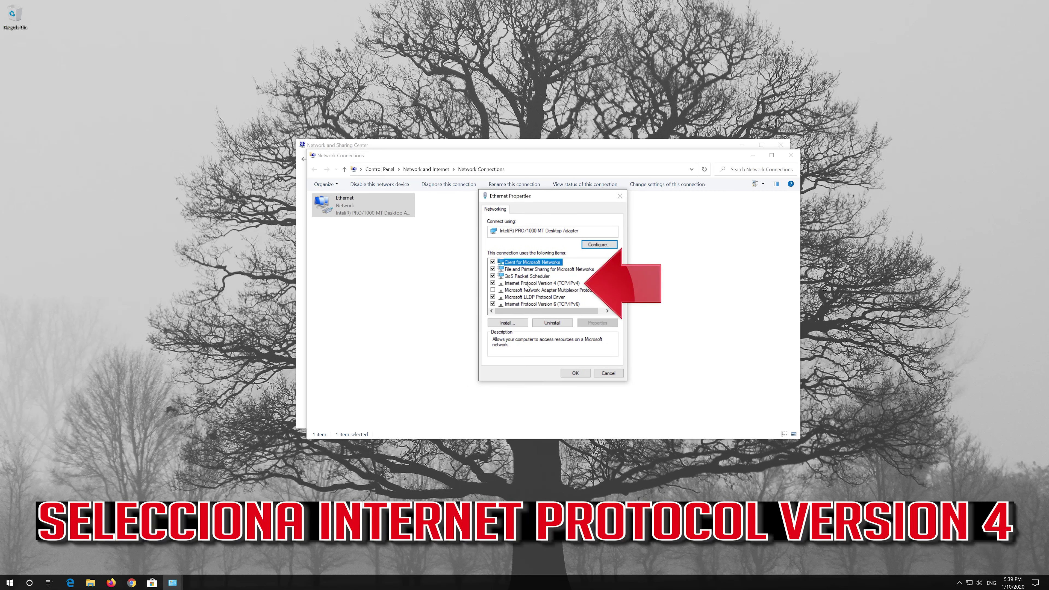
left_click(565, 285)
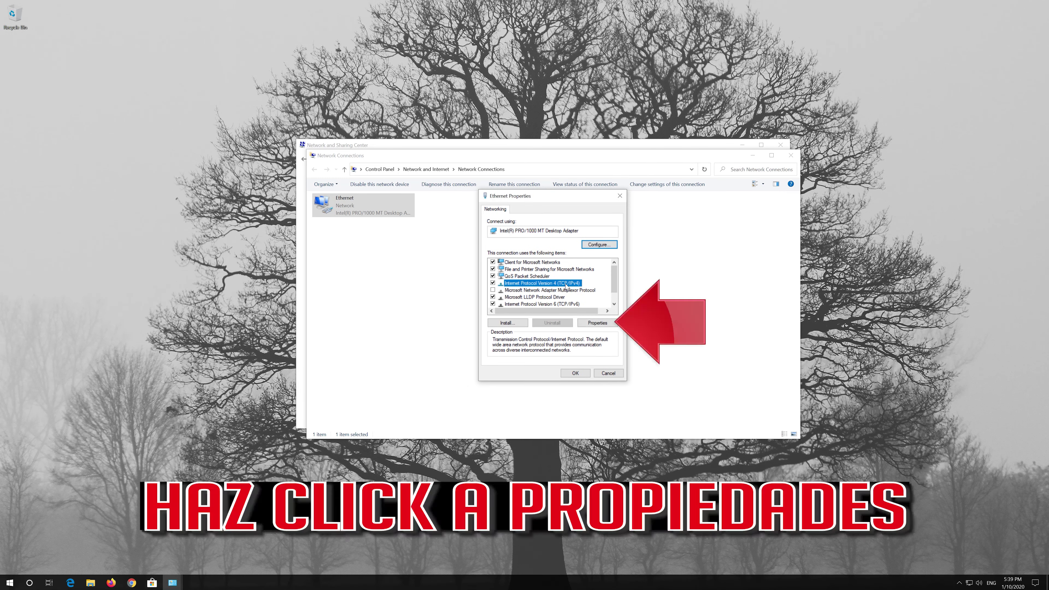
left_click(604, 326)
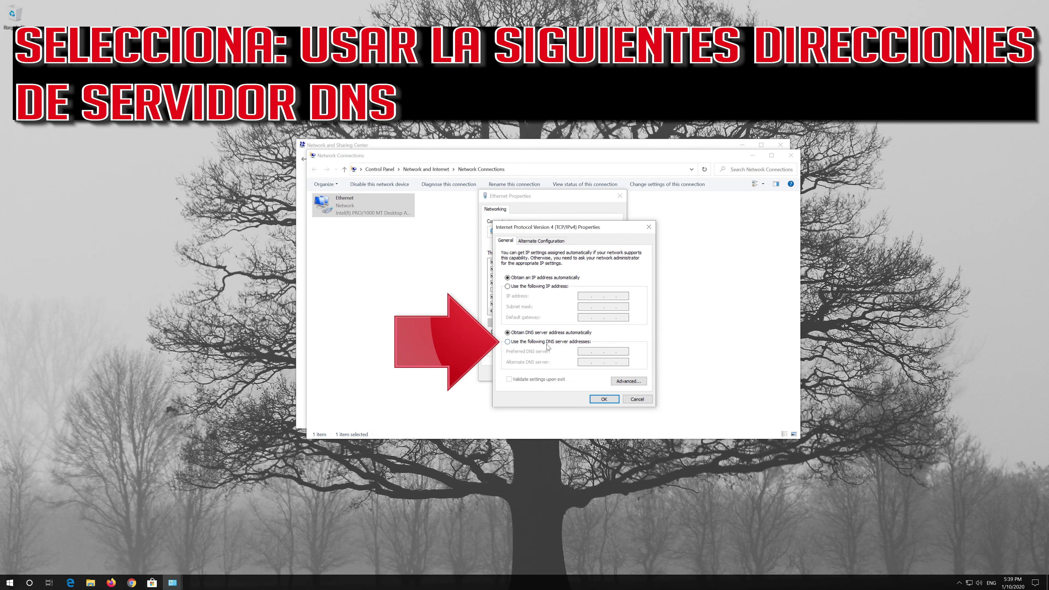
Use manual DNS servers with 1.1.1.1 as preferred and 1.0.0.1 as alternate, and save the Ethernet properties.
left_click(507, 342)
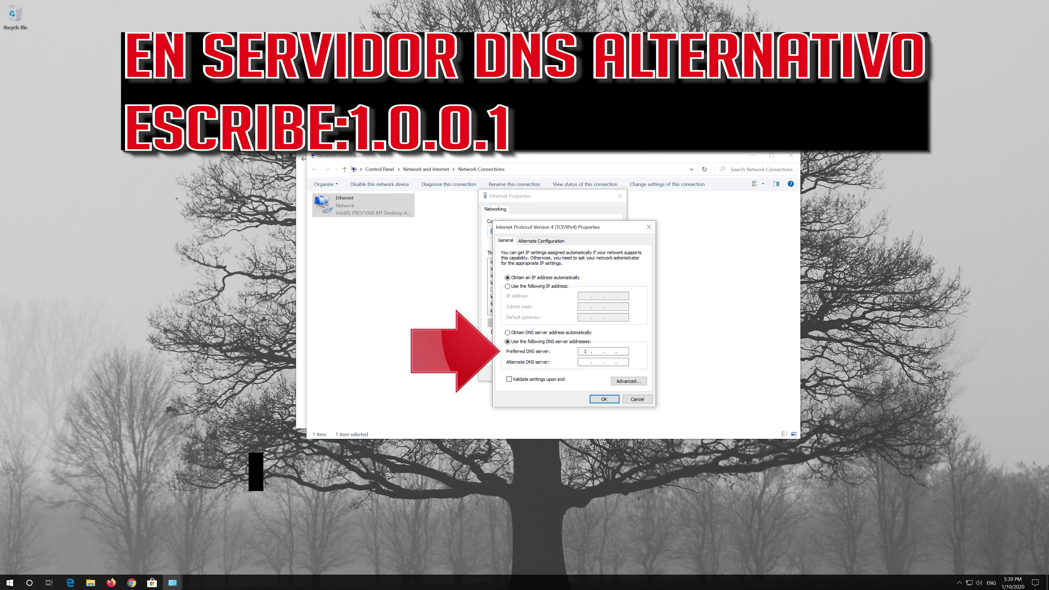
type("1.0.0")
type(".1")
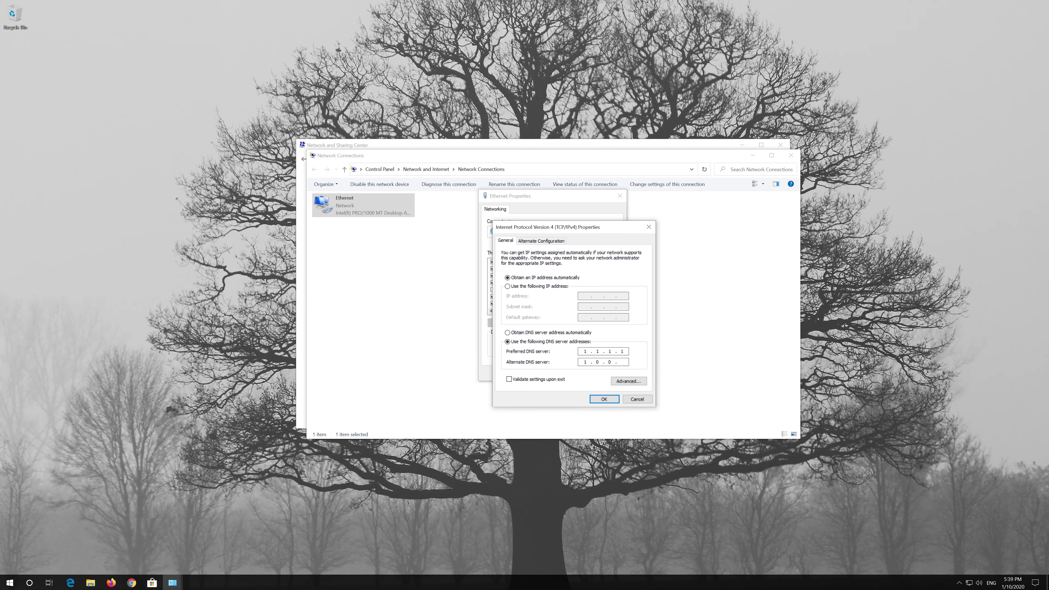
type("1")
left_click(605, 399)
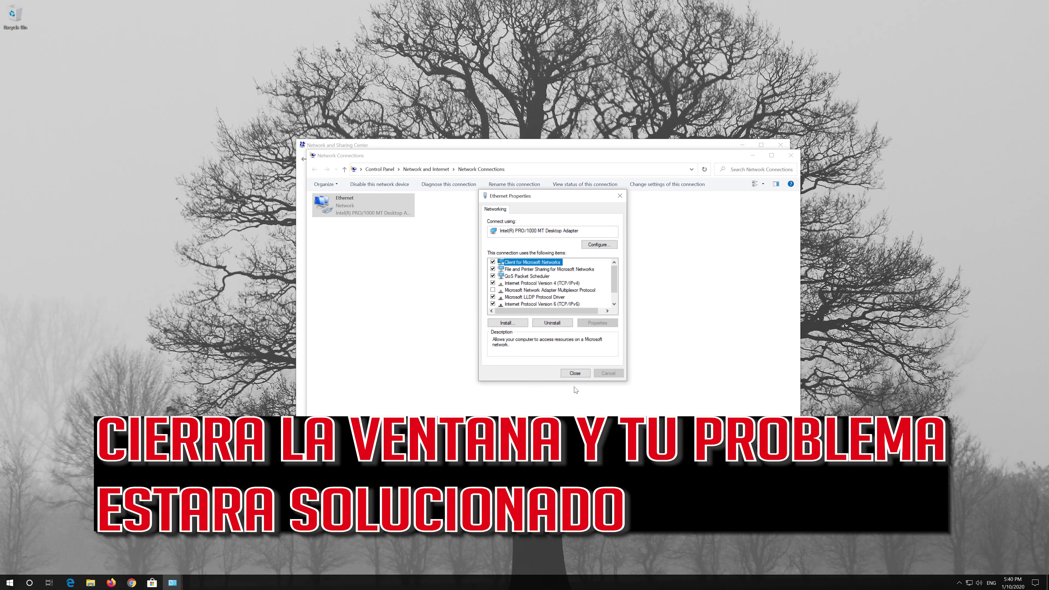
left_click(575, 376)
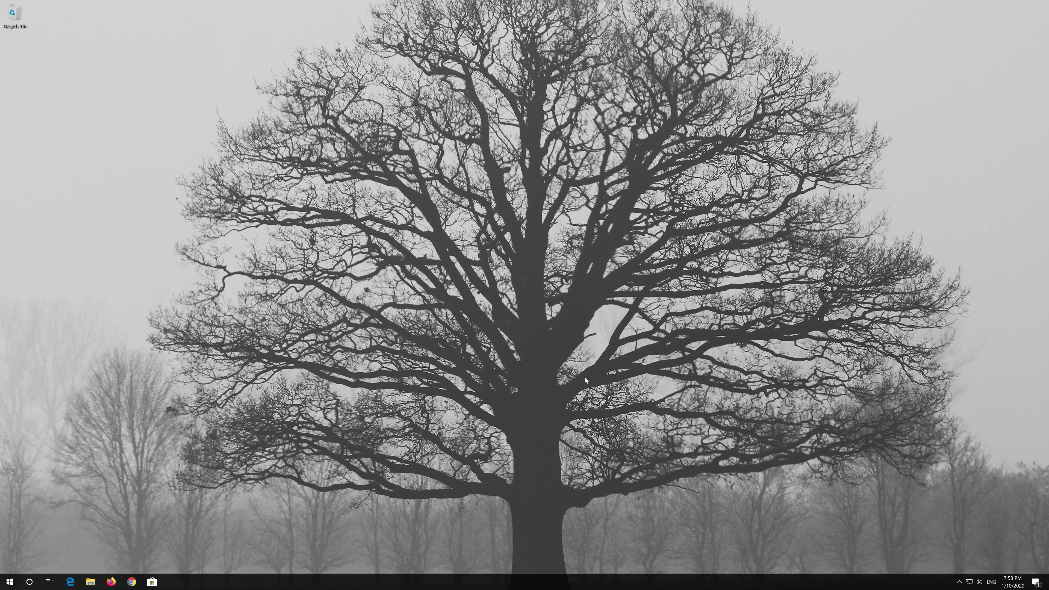
Open the Network reset page from the Network & Internet status section of Windows Settings.
key("super")
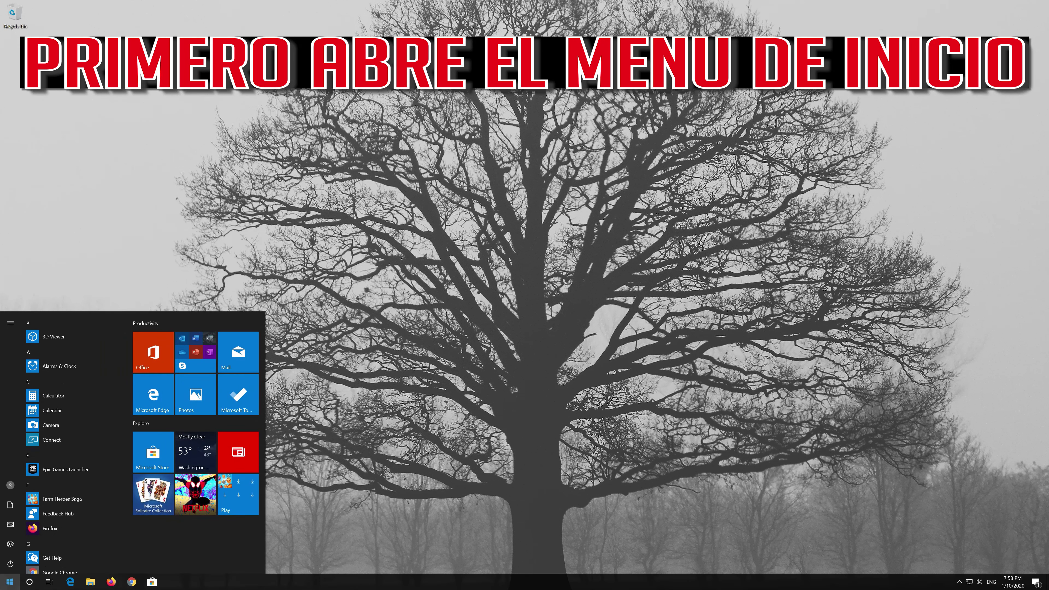
mouse_move(9, 544)
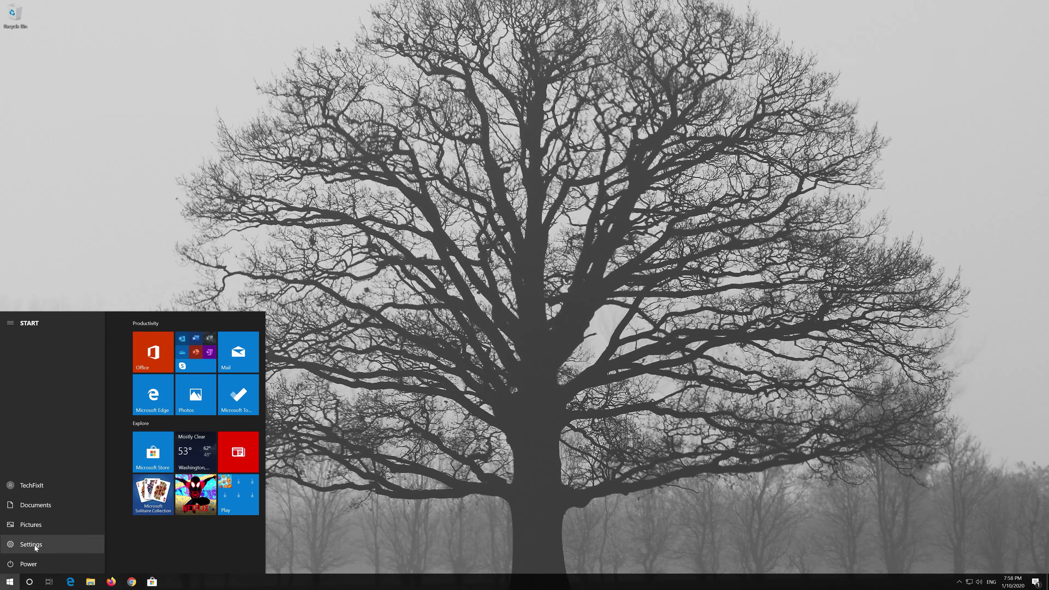
left_click(35, 546)
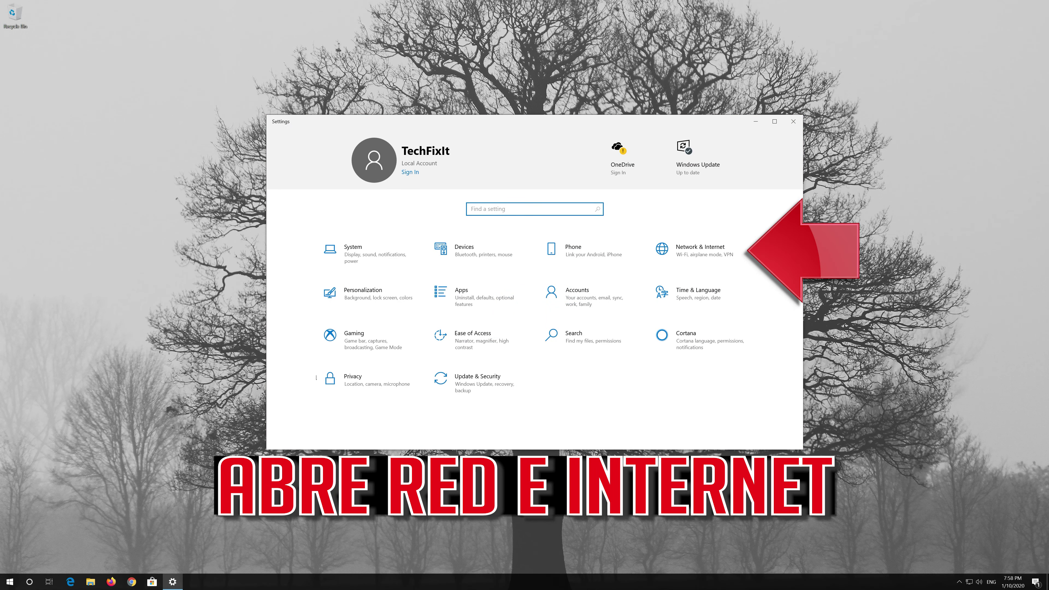
left_click(698, 255)
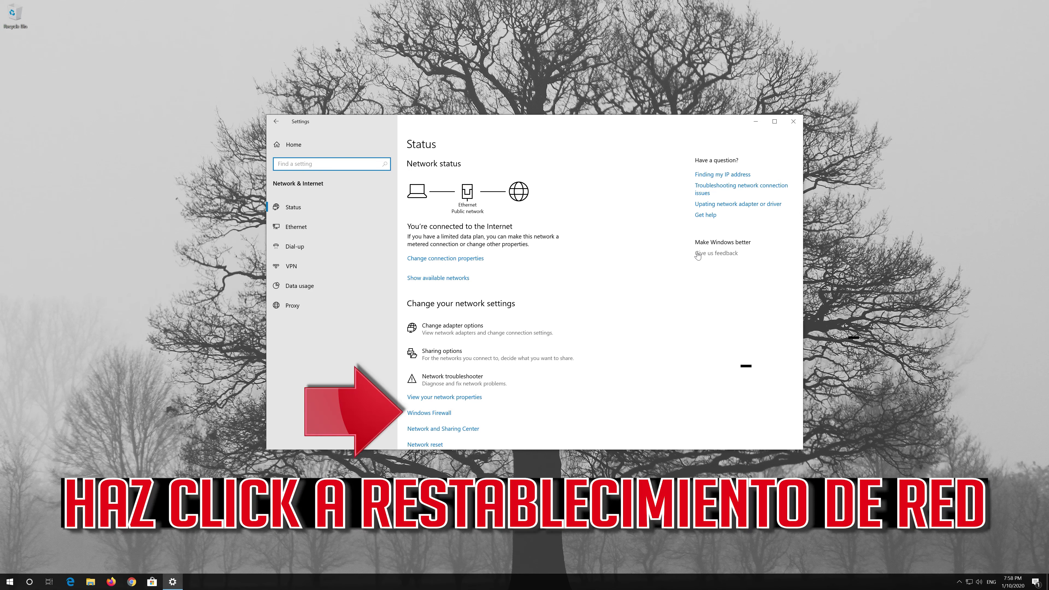
scroll(505, 294, "down", 1)
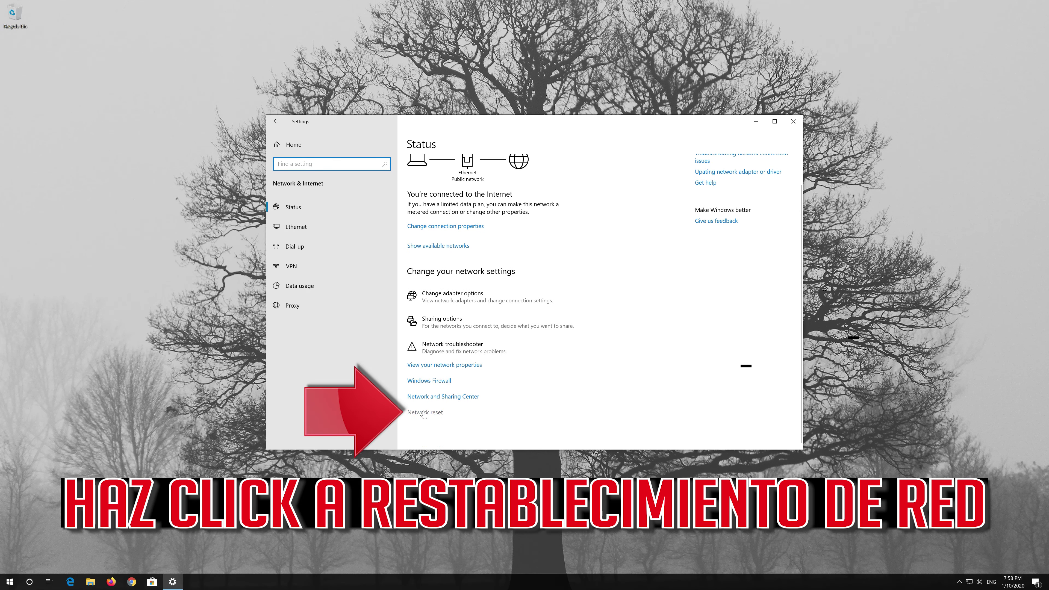
left_click(439, 414)
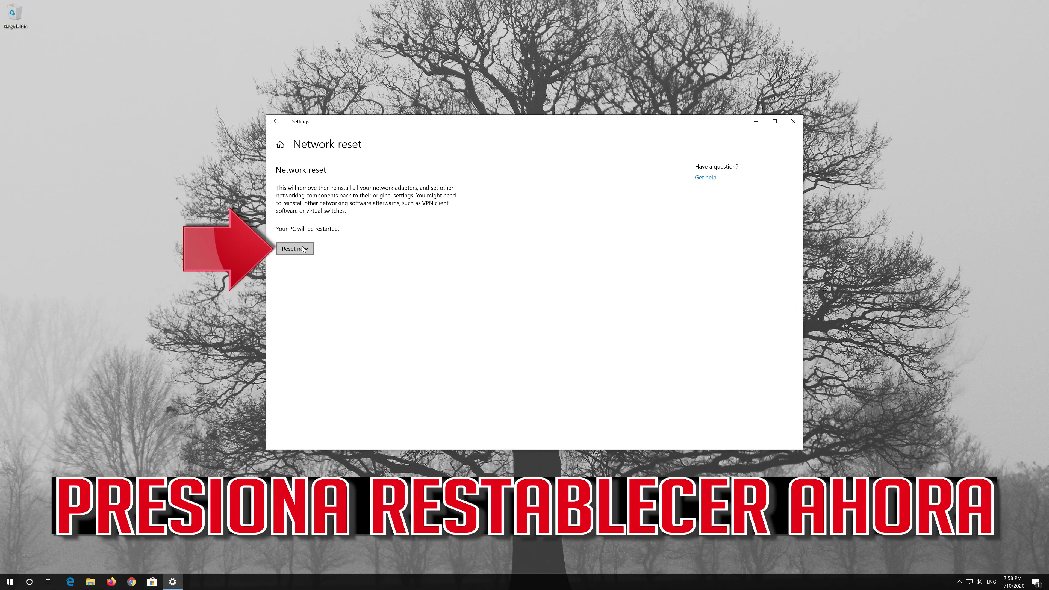
Reset the network settings, confirm the reset, dismiss the sign-out notice and close Settings.
left_click(287, 251)
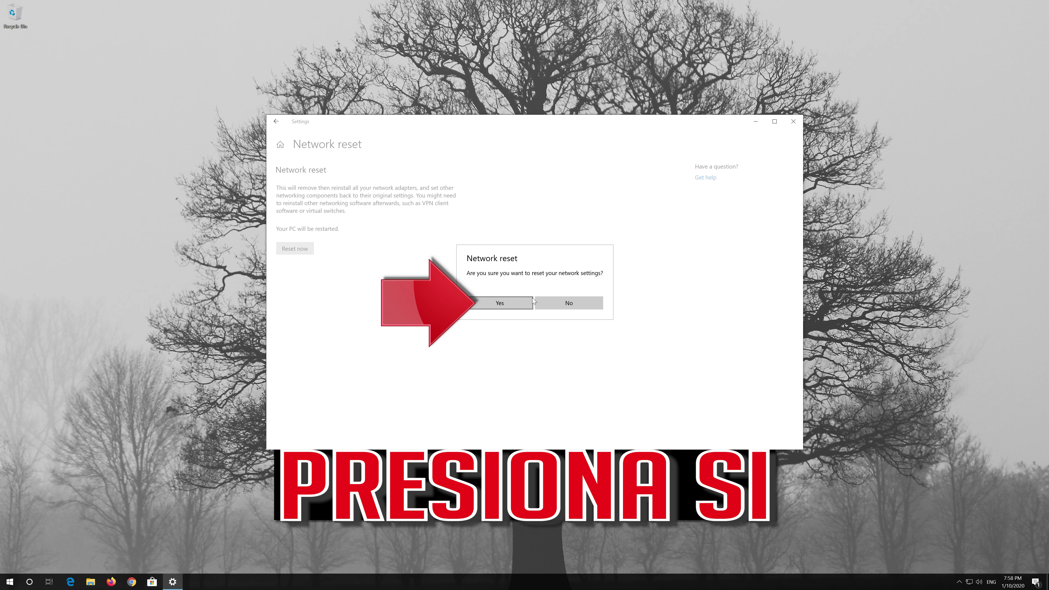
left_click(498, 304)
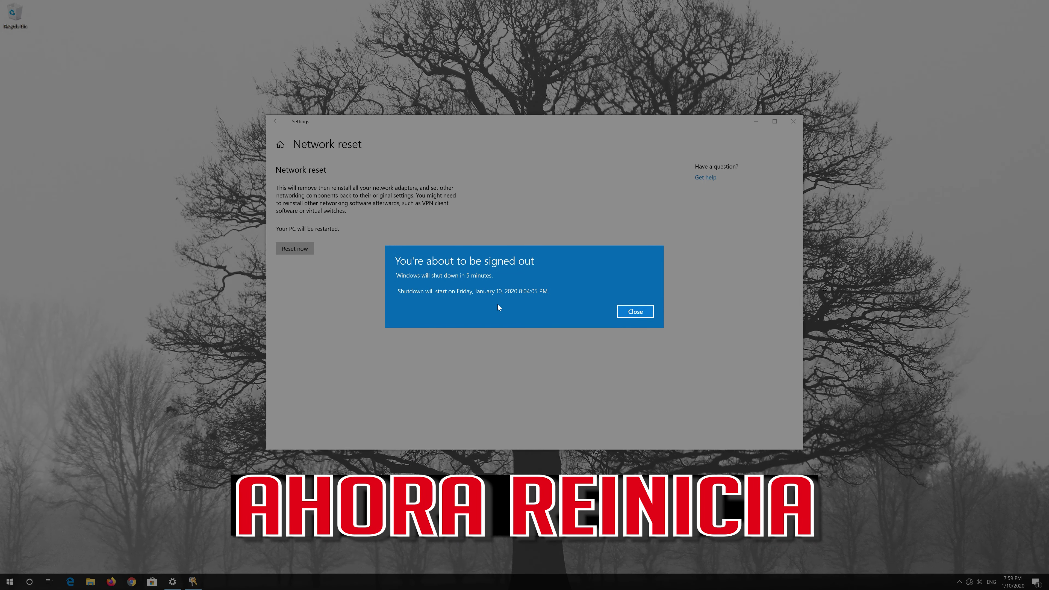
left_click(651, 314)
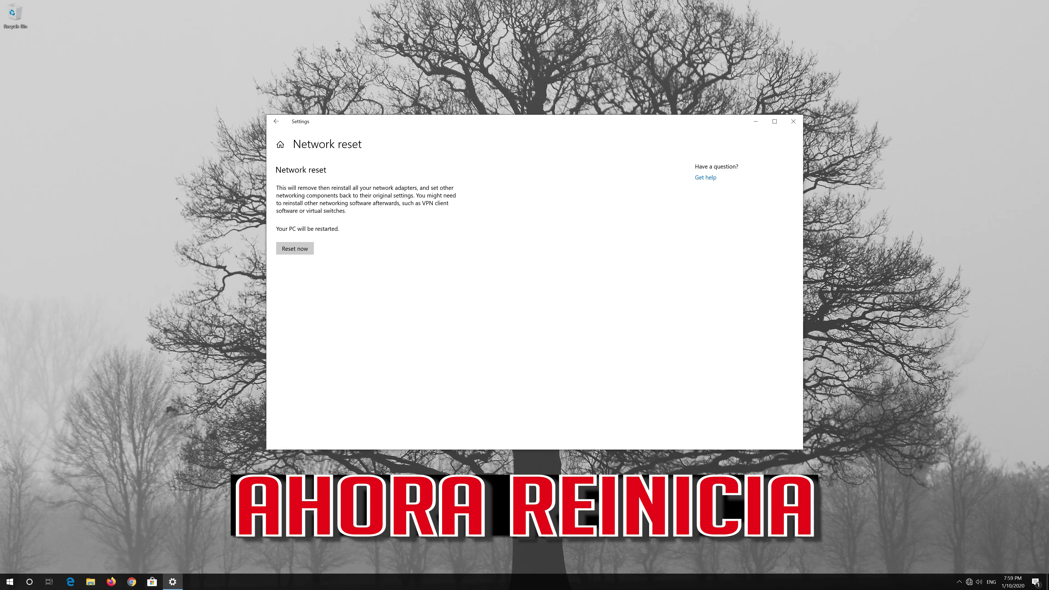
left_click(794, 122)
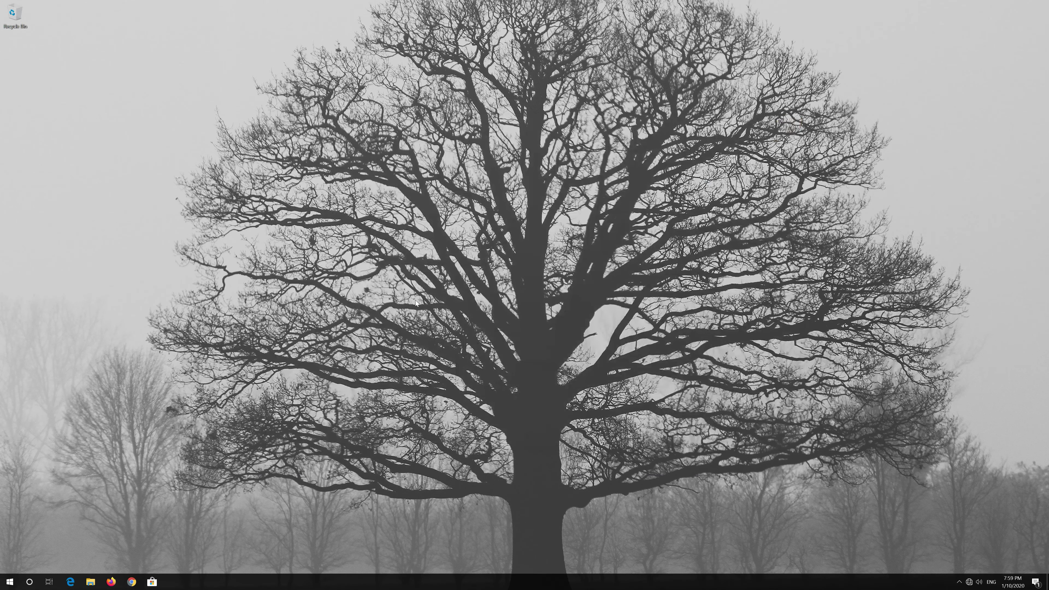
Restart the computer to complete the network reset.
left_click(10, 582)
mouse_move(4, 566)
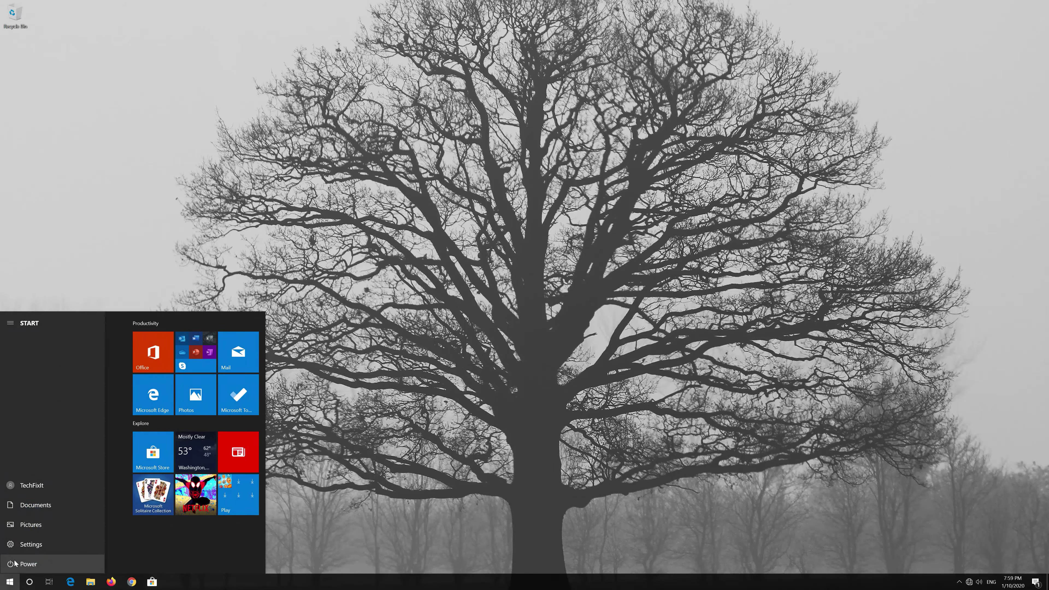
left_click(12, 562)
left_click(22, 543)
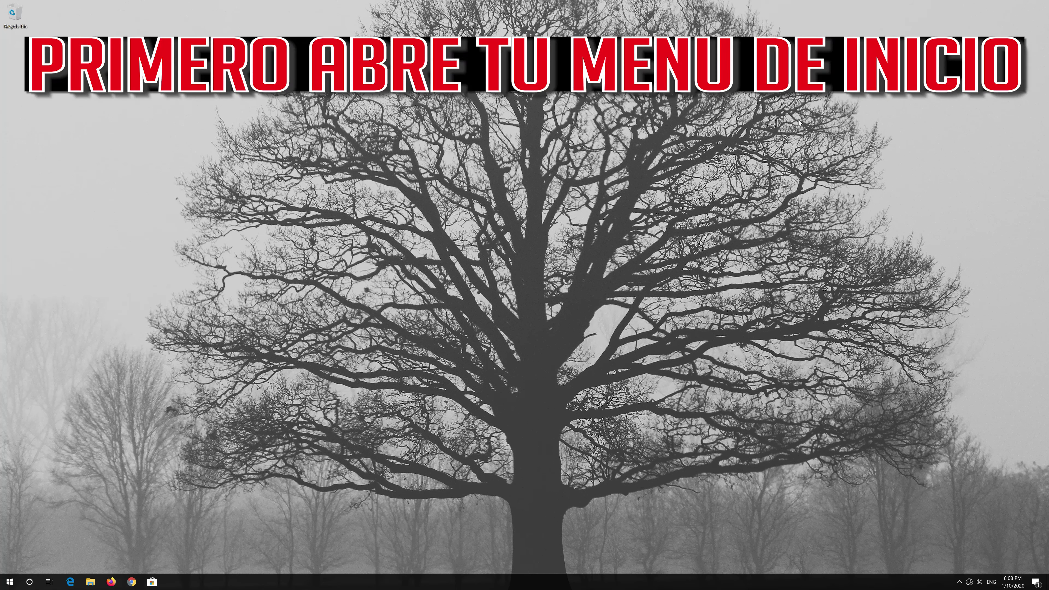
Open the Troubleshoot page from the Update & Security section of Windows Settings.
key("super")
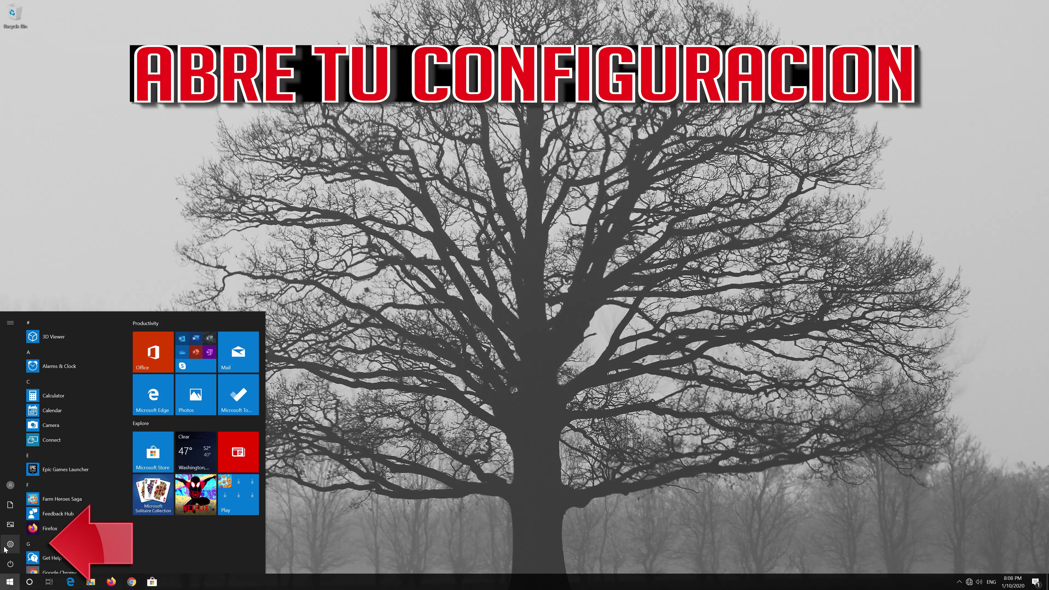
mouse_move(10, 545)
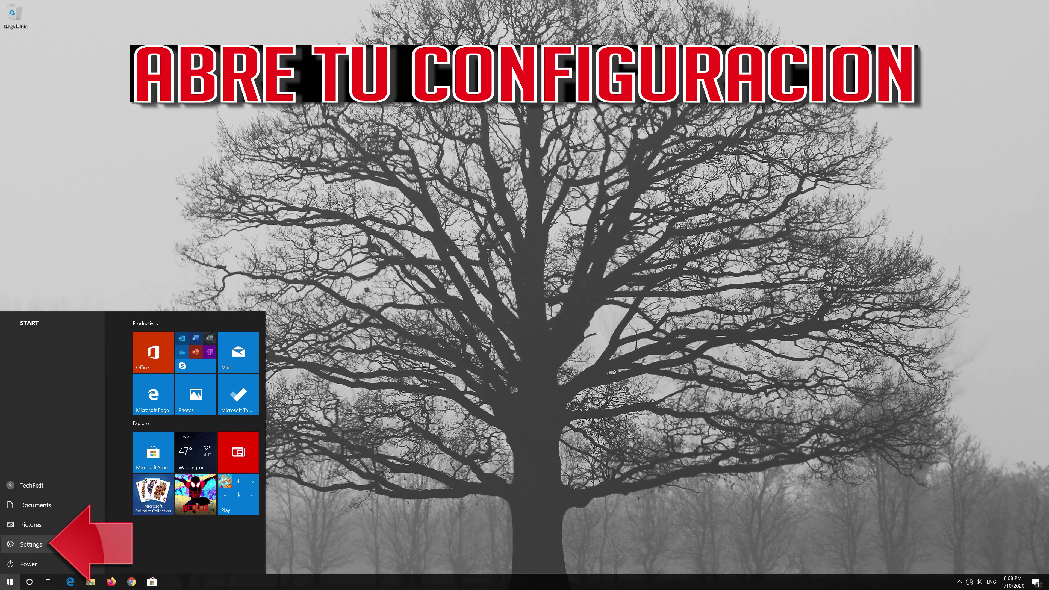
left_click(72, 545)
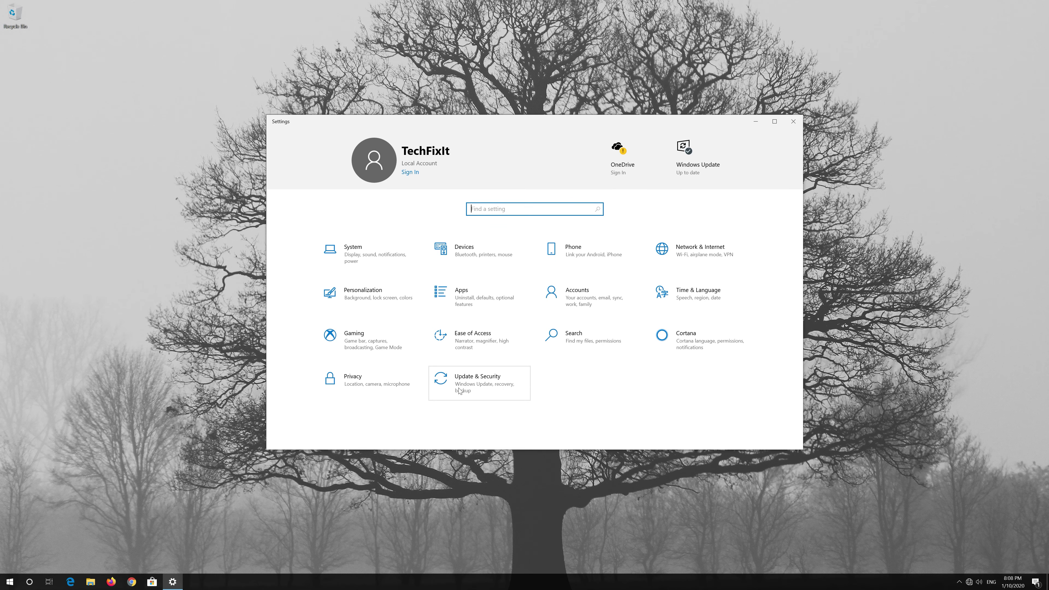
left_click(468, 389)
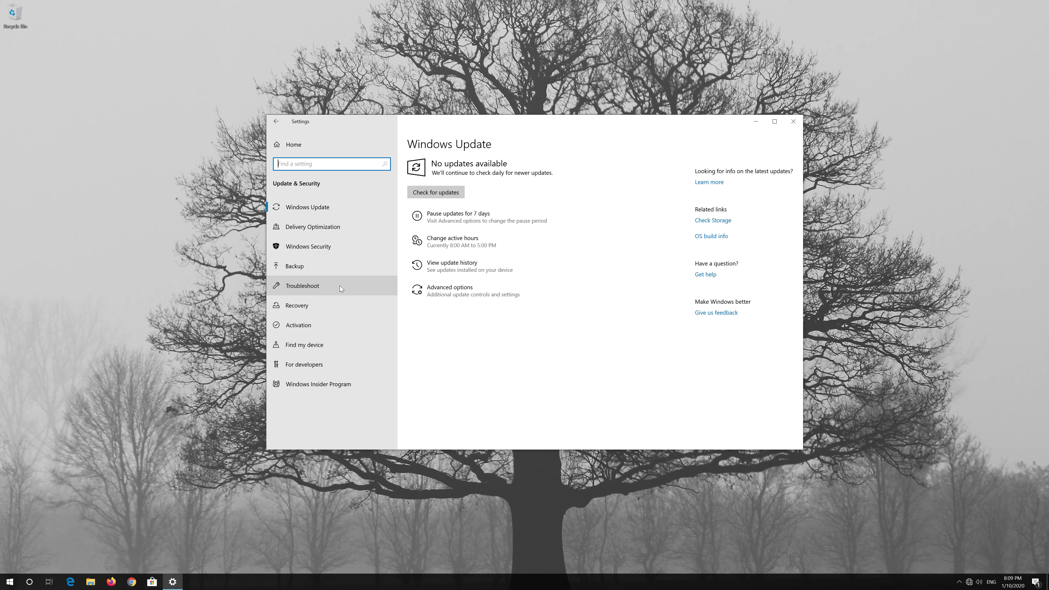
left_click(340, 288)
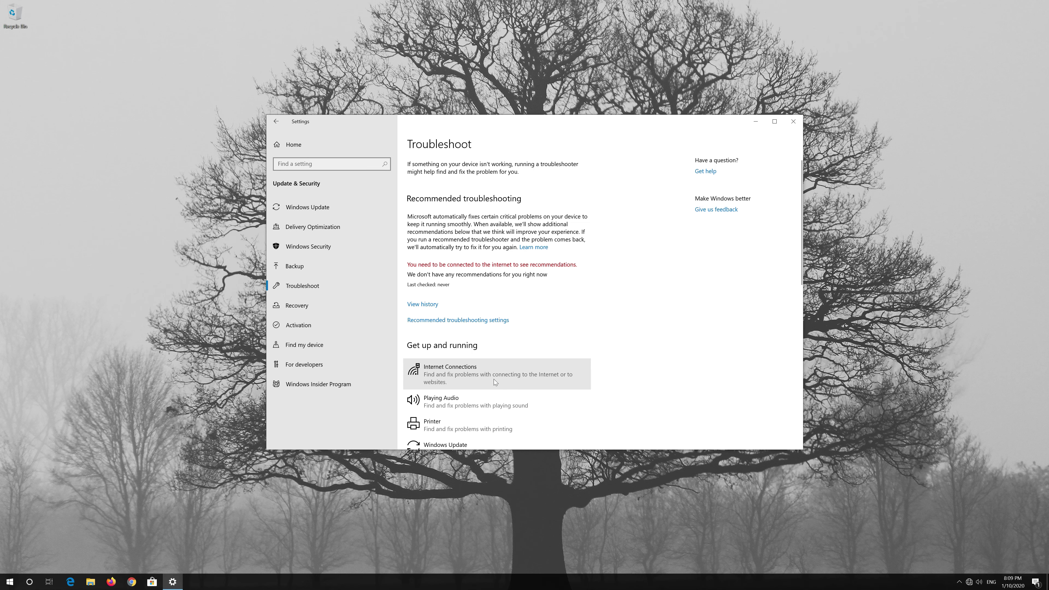
Run the Internet Connections troubleshooter on the connection to the Internet, apply the repairs as an administrator, and close the troubleshooter and Settings.
left_click(494, 379)
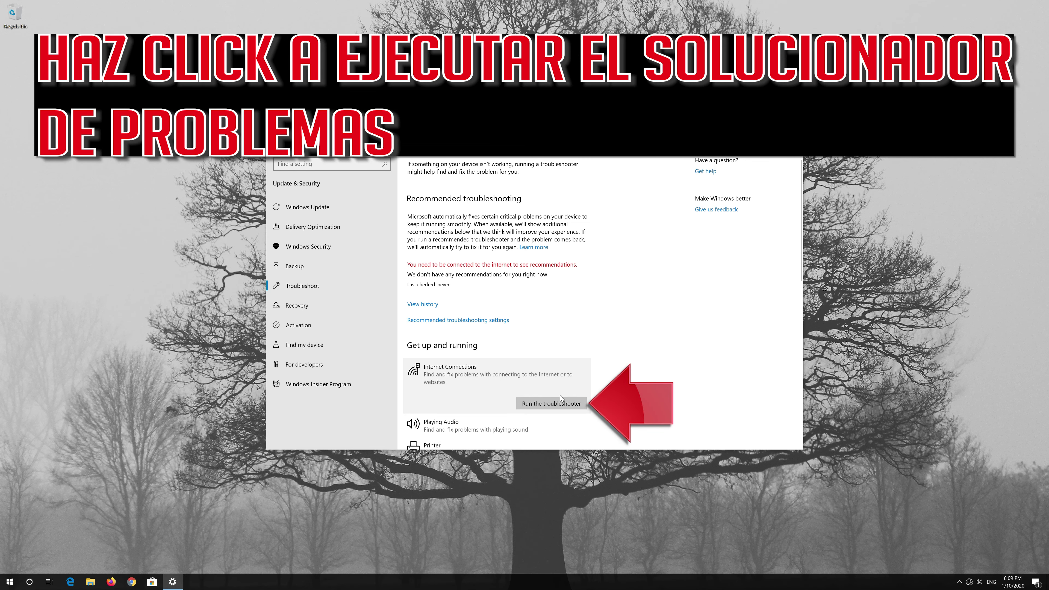
left_click(546, 401)
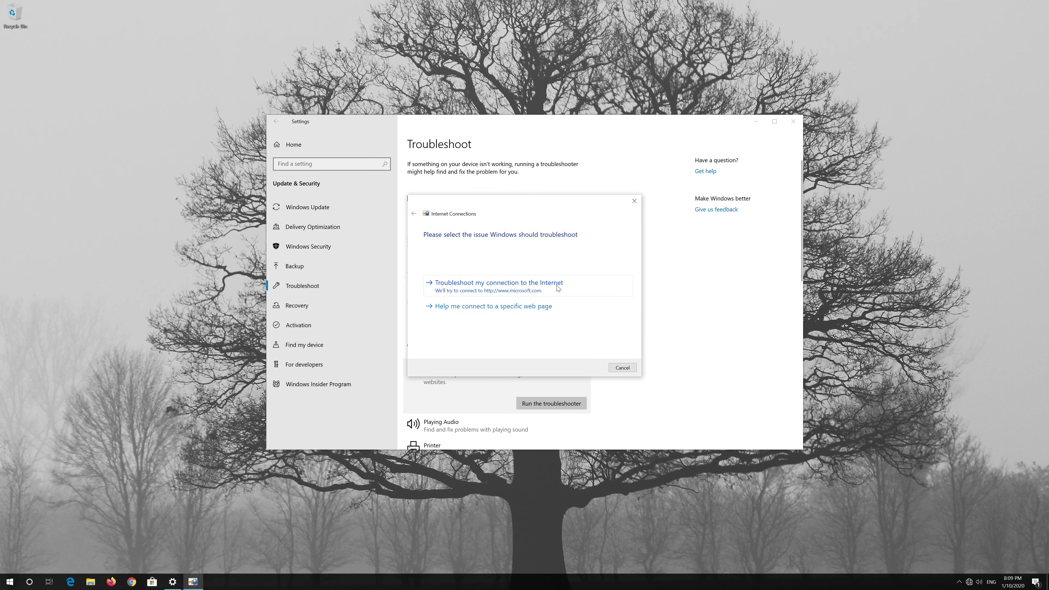
left_click(543, 289)
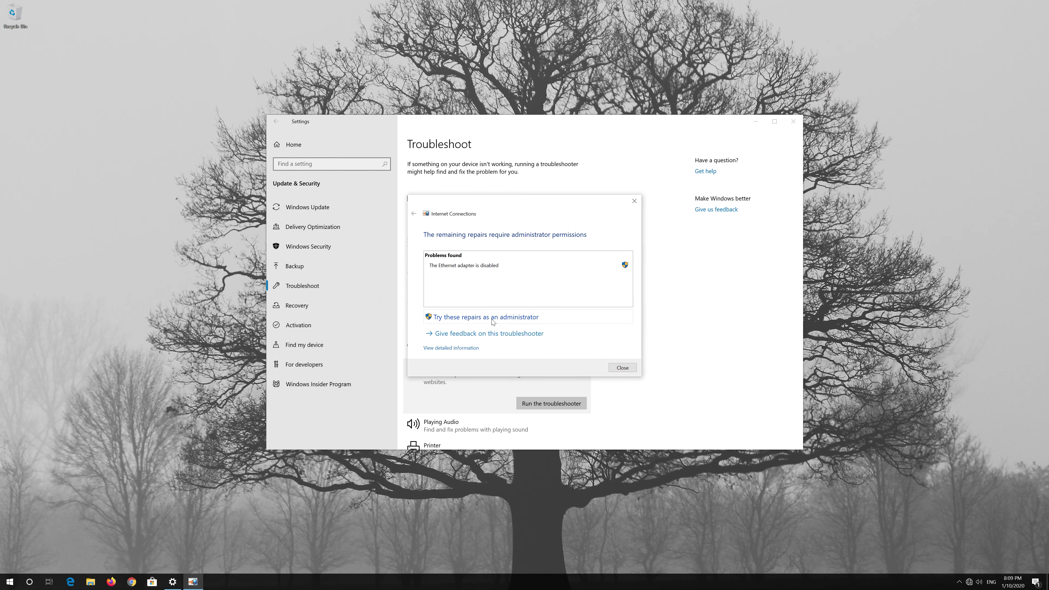
left_click(524, 318)
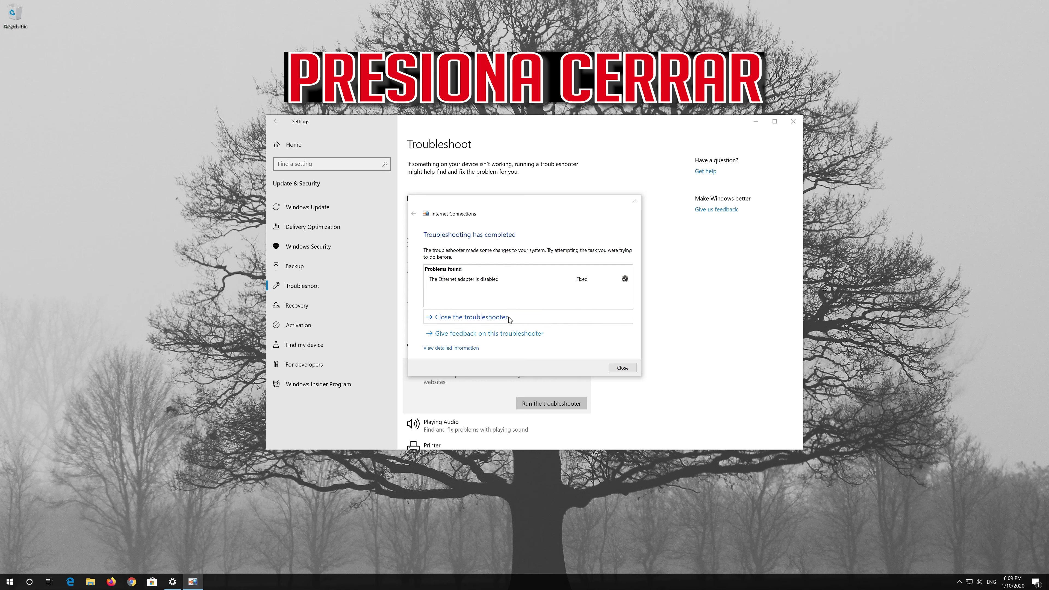
left_click(524, 320)
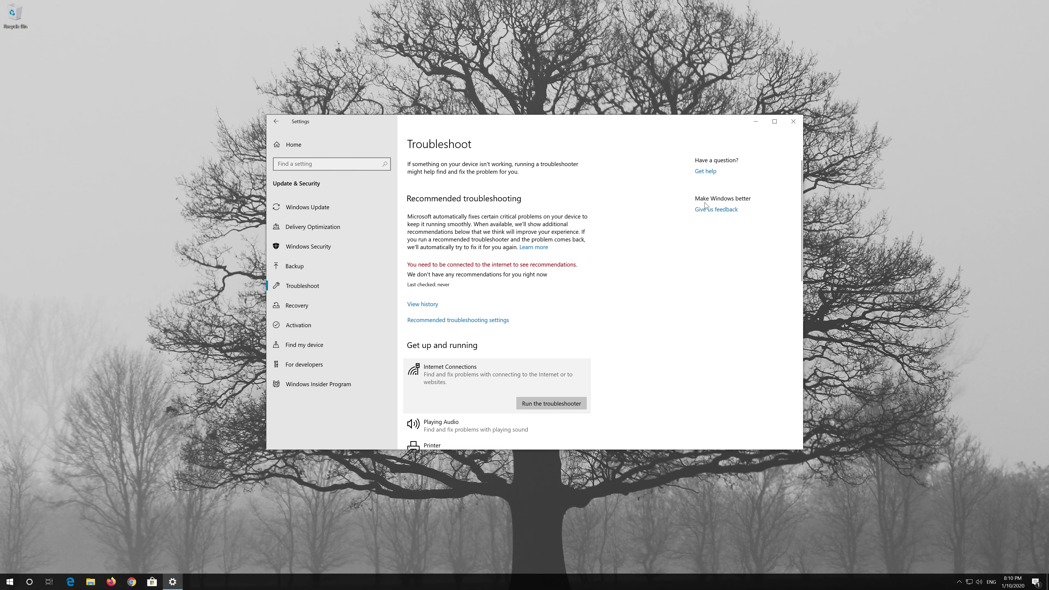
left_click(792, 122)
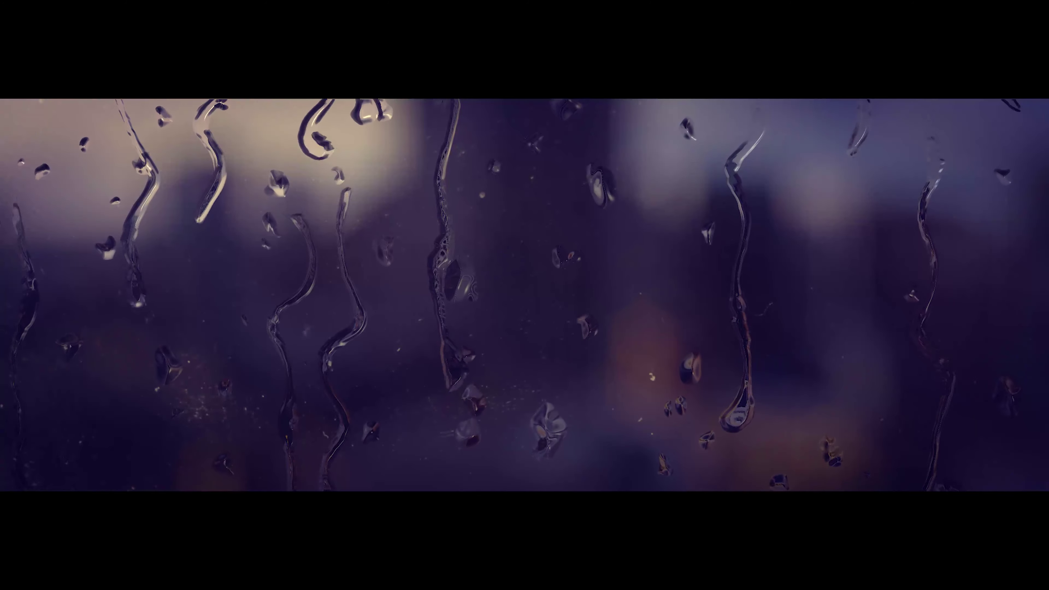